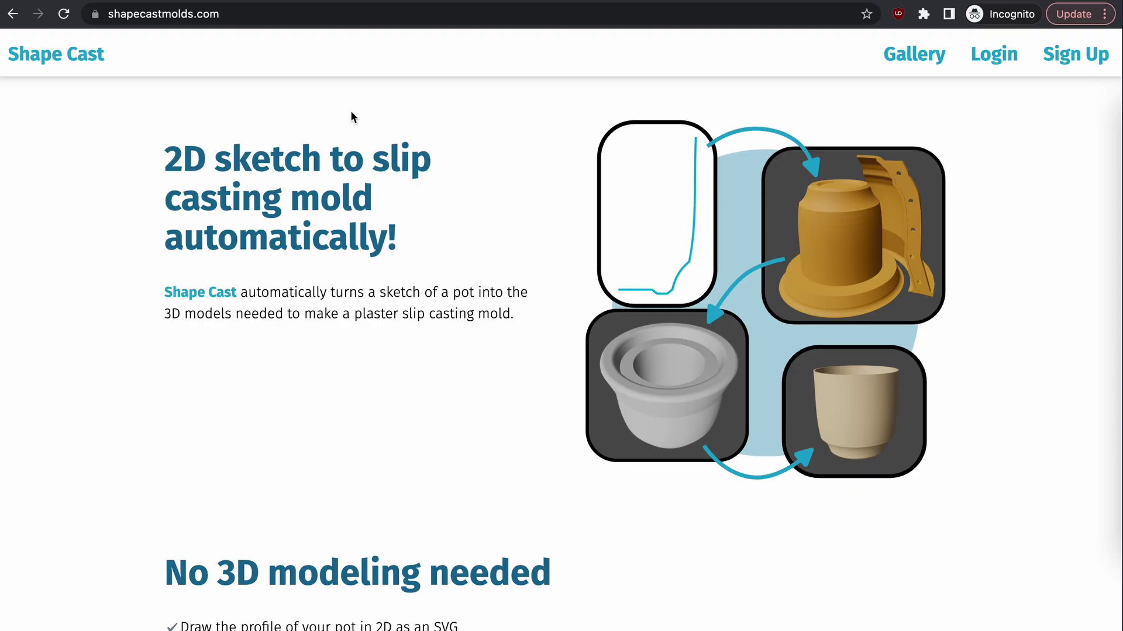
- Look over Shape Cast's sign-up wait-list page and then its login page
{"action": "left_click", "coordinate": [310, 128]}
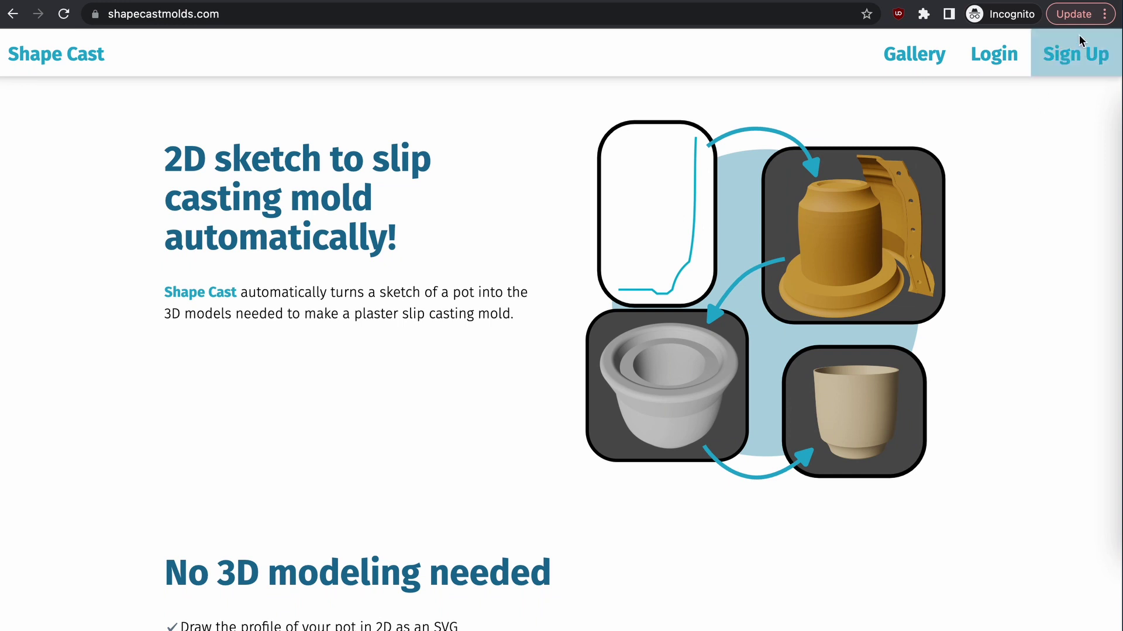
{"action": "left_click", "coordinate": [1075, 53]}
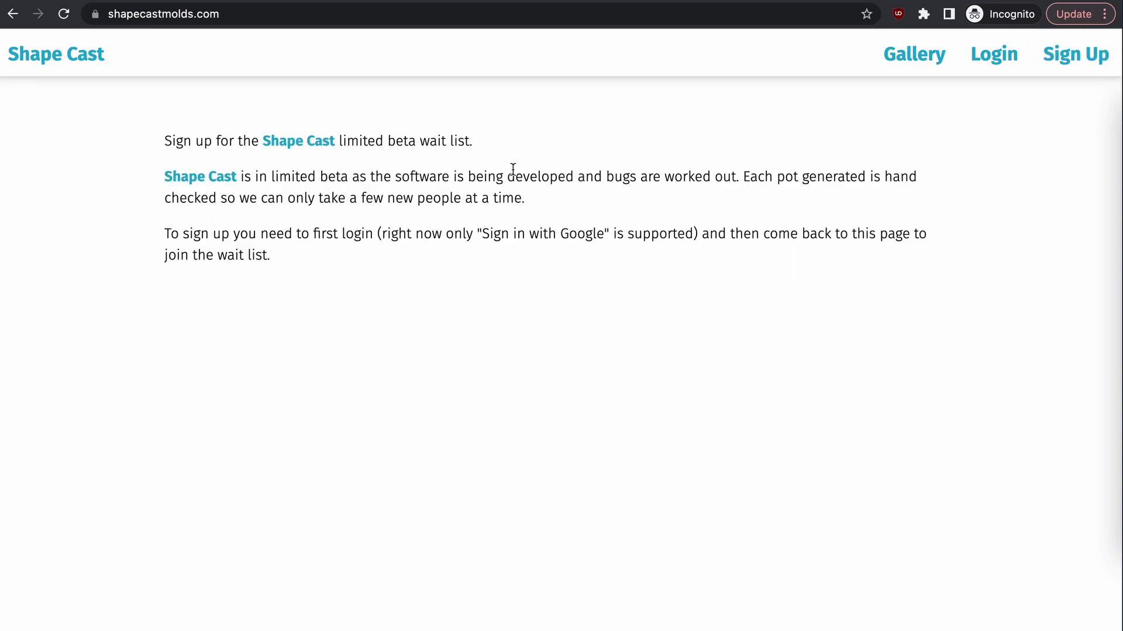
{"action": "left_click", "coordinate": [987, 58]}
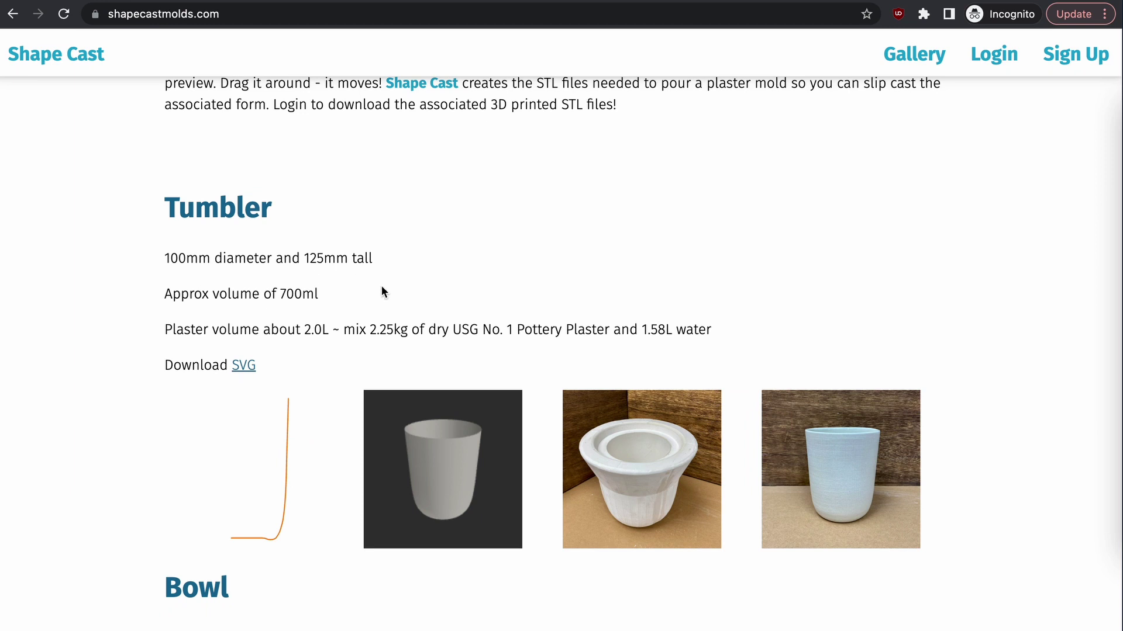
- Browse the gallery examples, spinning the tumbler 3D previews, and move on to the Create page
{"action": "scroll", "coordinate": [384, 289], "scroll_direction": "down", "scroll_amount": 3}
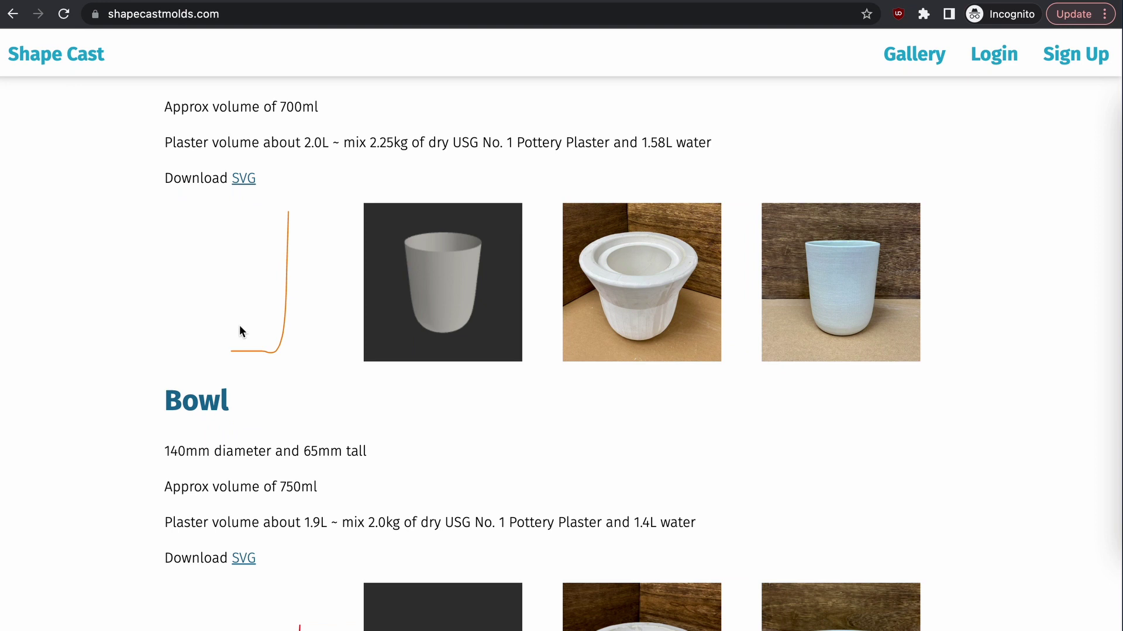
{"action": "mouse_move", "coordinate": [426, 286]}
{"action": "left_mouse_down"}
{"action": "mouse_move", "coordinate": [434, 253]}
{"action": "mouse_move", "coordinate": [471, 246]}
{"action": "mouse_move", "coordinate": [456, 296]}
{"action": "left_mouse_up"}
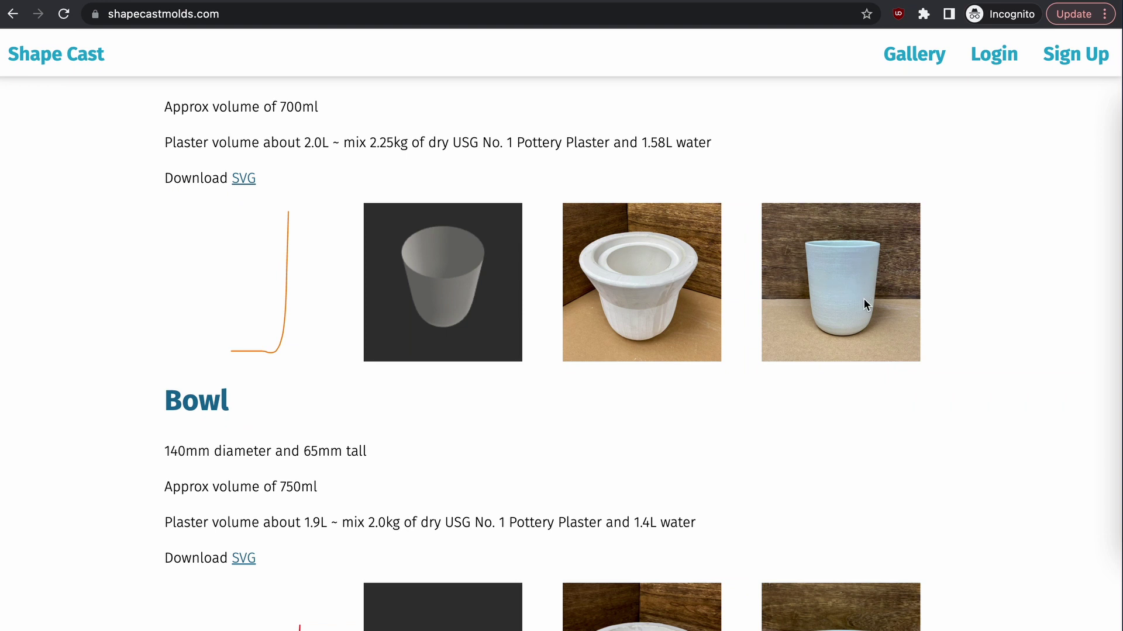
{"action": "scroll", "coordinate": [942, 366], "scroll_direction": "down", "scroll_amount": 3}
{"action": "scroll", "coordinate": [966, 534], "scroll_direction": "down", "scroll_amount": 8}
{"action": "mouse_move", "coordinate": [471, 589]}
{"action": "left_mouse_down"}
{"action": "mouse_move", "coordinate": [482, 571]}
{"action": "mouse_move", "coordinate": [428, 582]}
{"action": "left_mouse_up"}
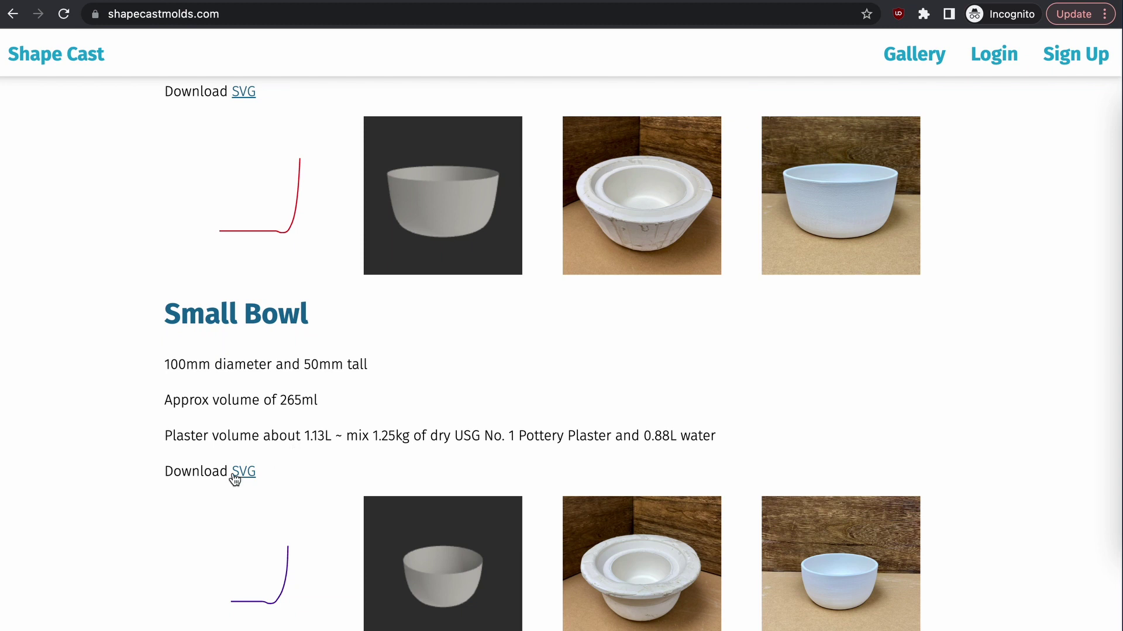
{"action": "scroll", "coordinate": [286, 390], "scroll_direction": "up", "scroll_amount": 3}
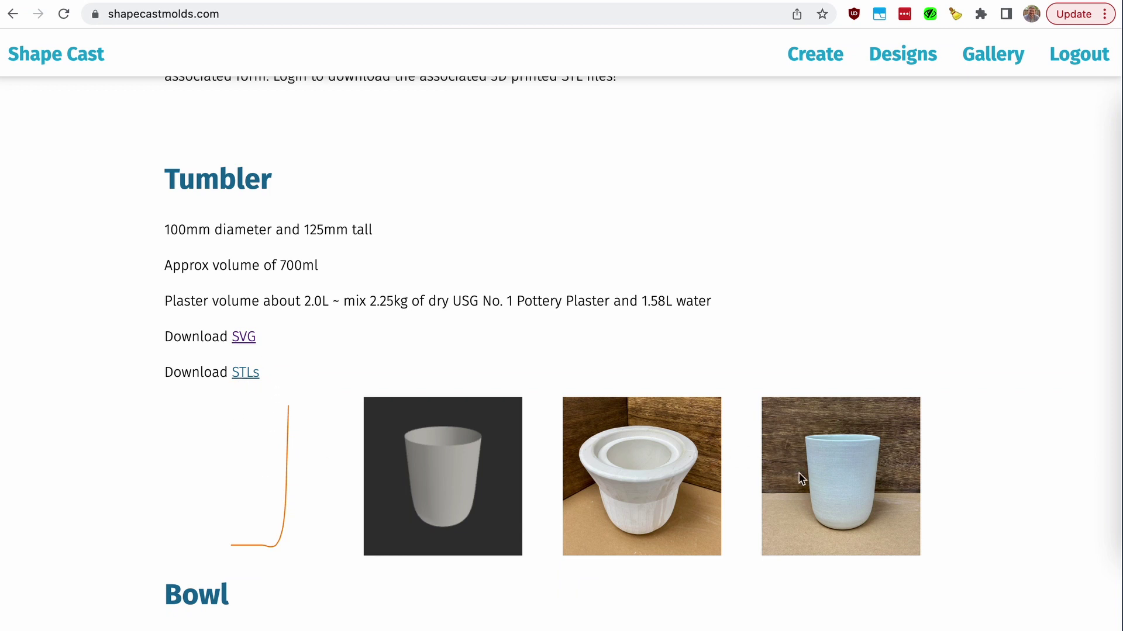
{"action": "scroll", "coordinate": [805, 469], "scroll_direction": "down", "scroll_amount": 3}
{"action": "scroll", "coordinate": [836, 362], "scroll_direction": "up", "scroll_amount": 6}
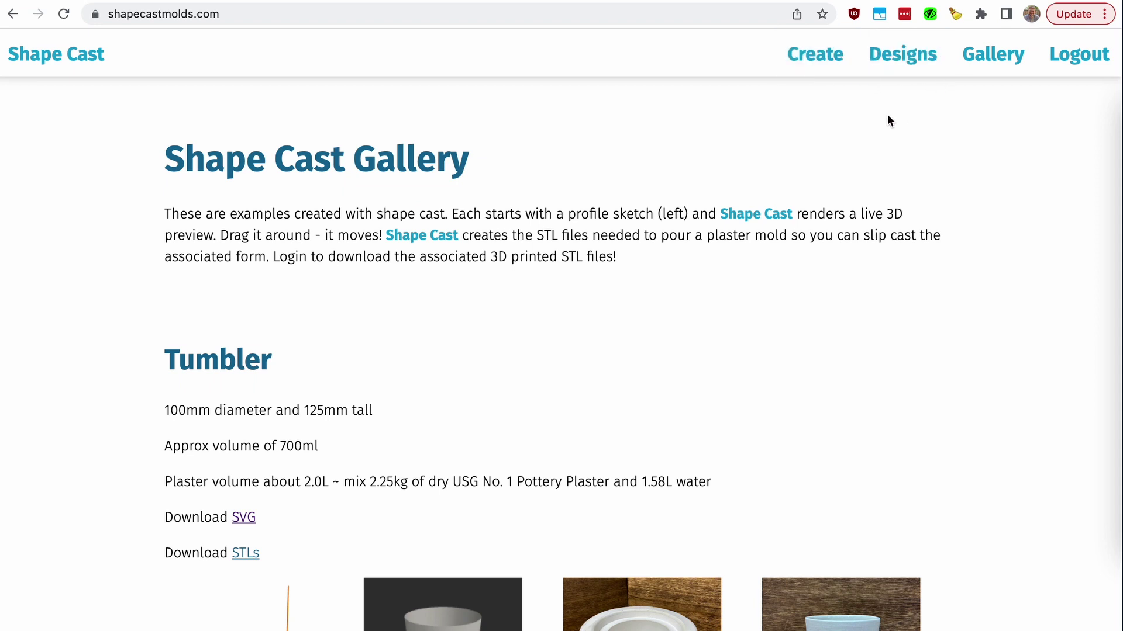
{"action": "left_click", "coordinate": [829, 61]}
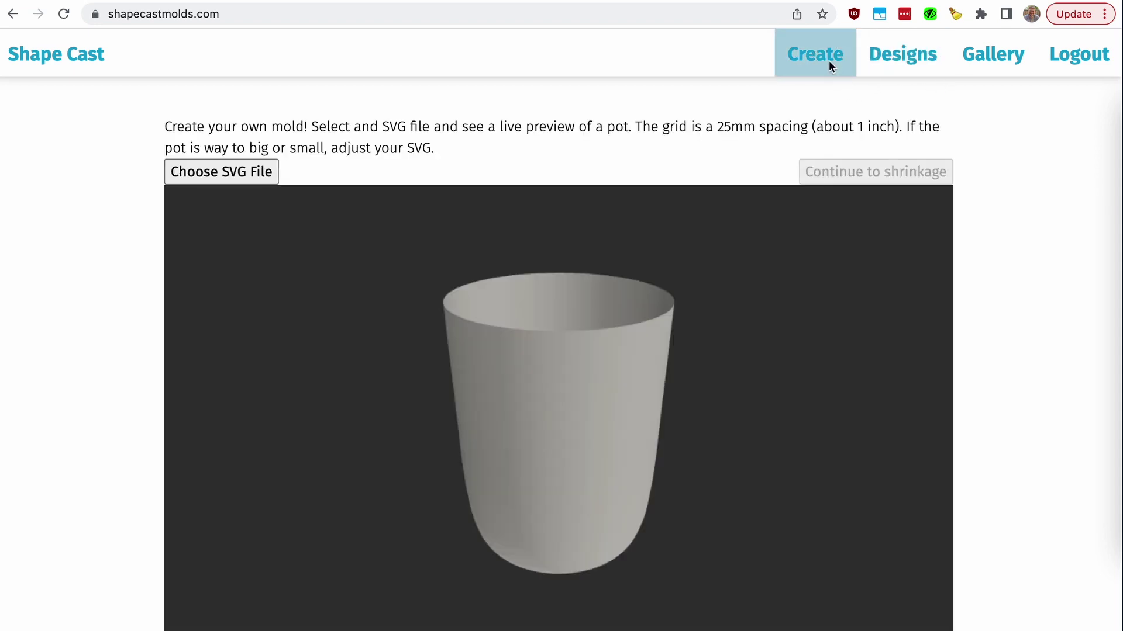
- Orbit the 3D preview to inspect the loaded tapered pot, about 125mm tall on the 25mm grid
{"action": "mouse_move", "coordinate": [498, 434]}
{"action": "left_mouse_down"}
{"action": "mouse_move", "coordinate": [503, 348]}
{"action": "mouse_move", "coordinate": [504, 420]}
{"action": "left_mouse_up"}
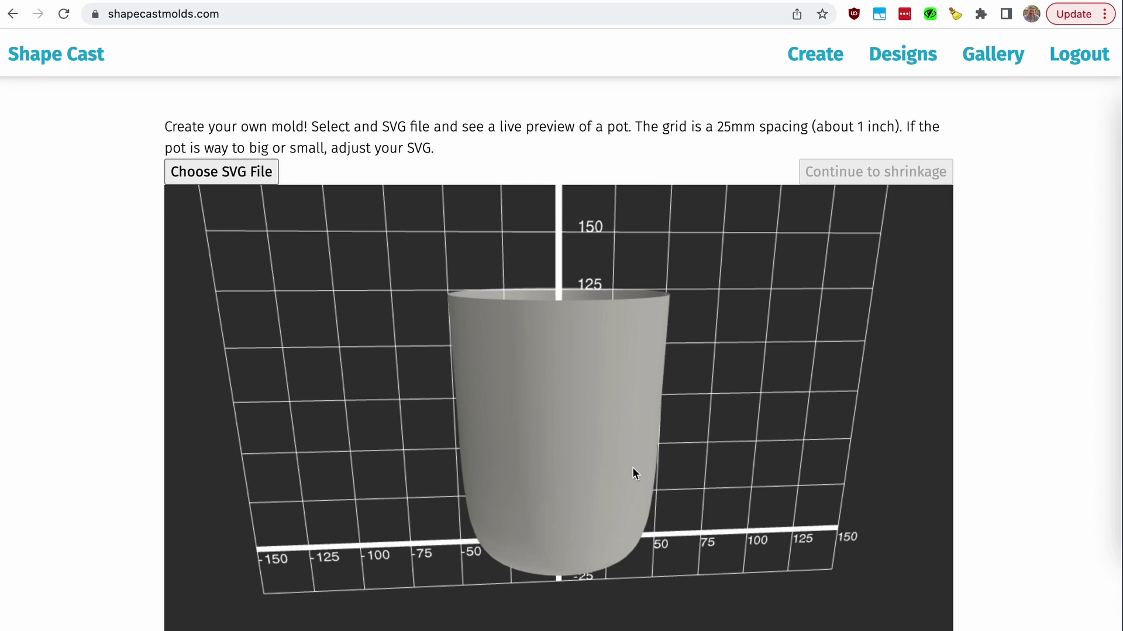
{"action": "left_click_drag", "start_coordinate": [633, 468], "coordinate": [599, 471]}
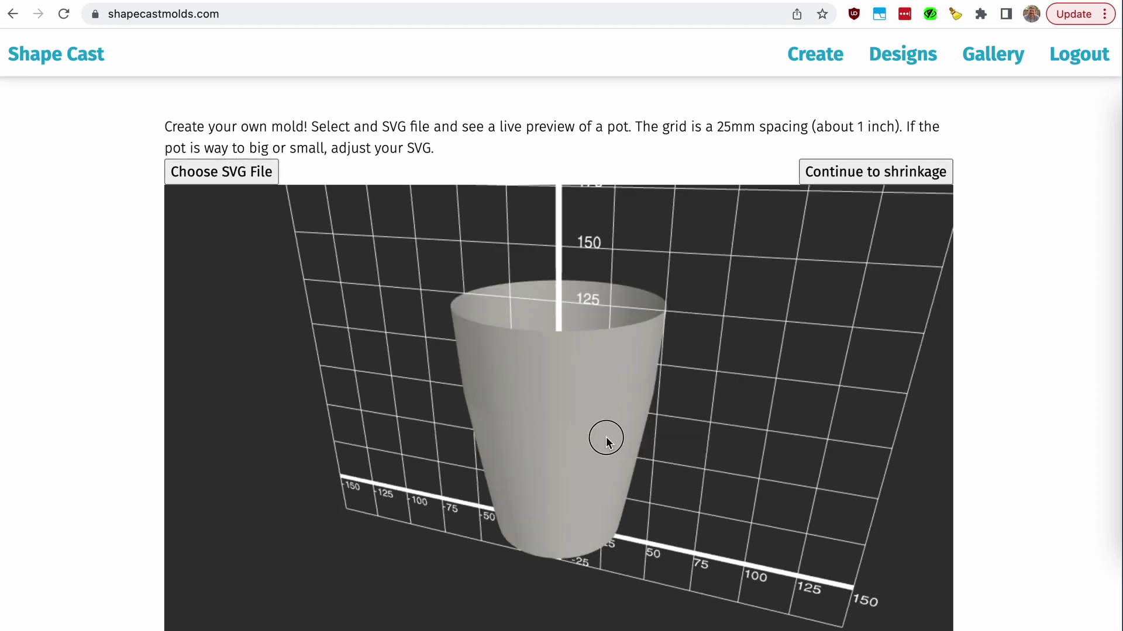
{"action": "left_click_drag", "start_coordinate": [601, 436], "coordinate": [648, 446]}
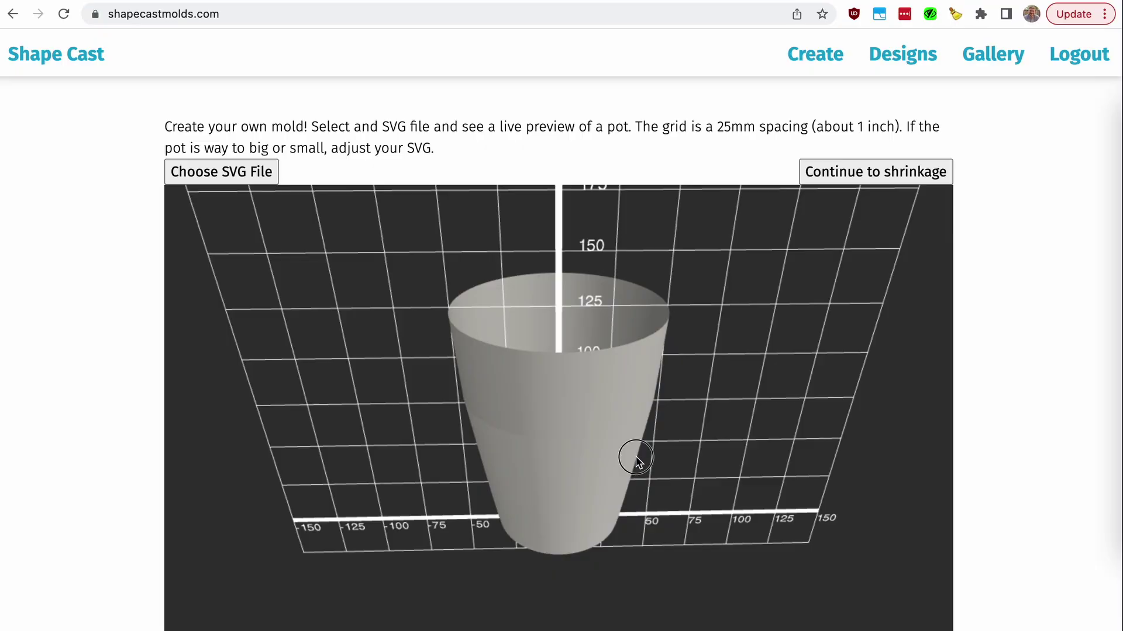
{"action": "left_click_drag", "start_coordinate": [635, 462], "coordinate": [652, 427]}
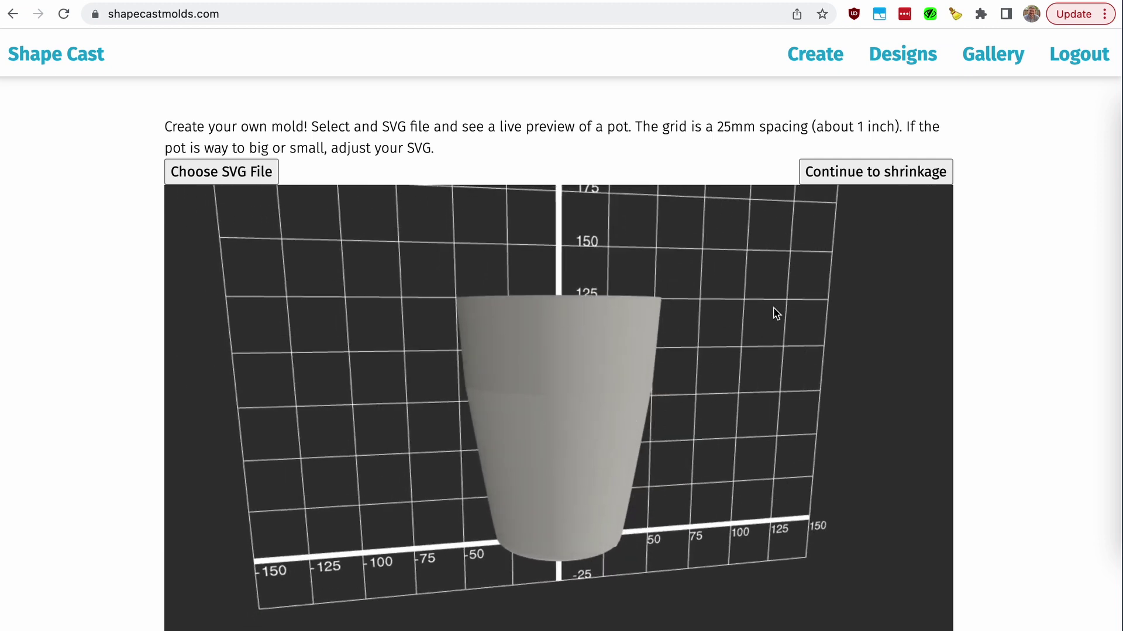
- Continue to shrinkage, keep the dropdowns at 13 and 0 for 13.0%, and submit the design
{"action": "left_click", "coordinate": [845, 173]}
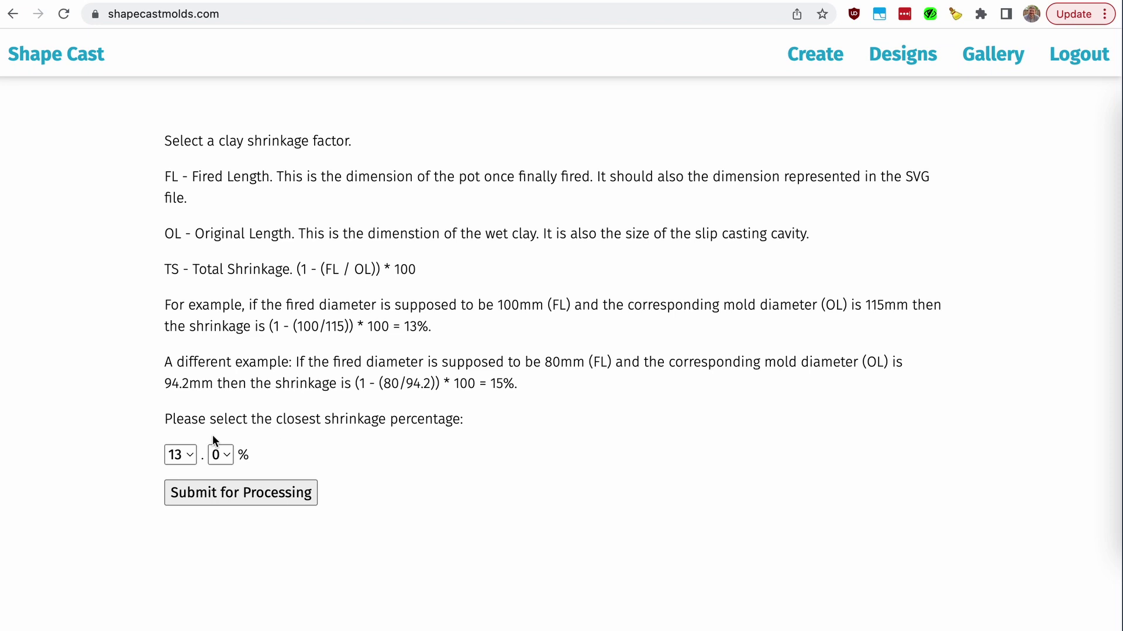
{"action": "left_click", "coordinate": [188, 455]}
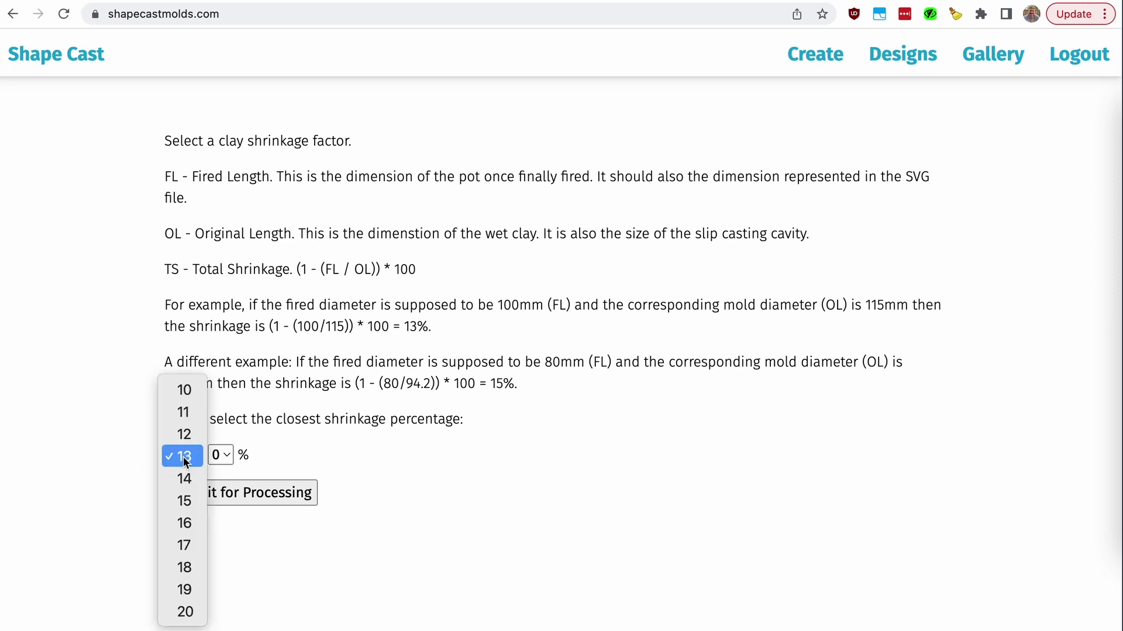
{"action": "left_click", "coordinate": [294, 436]}
{"action": "left_click", "coordinate": [221, 455]}
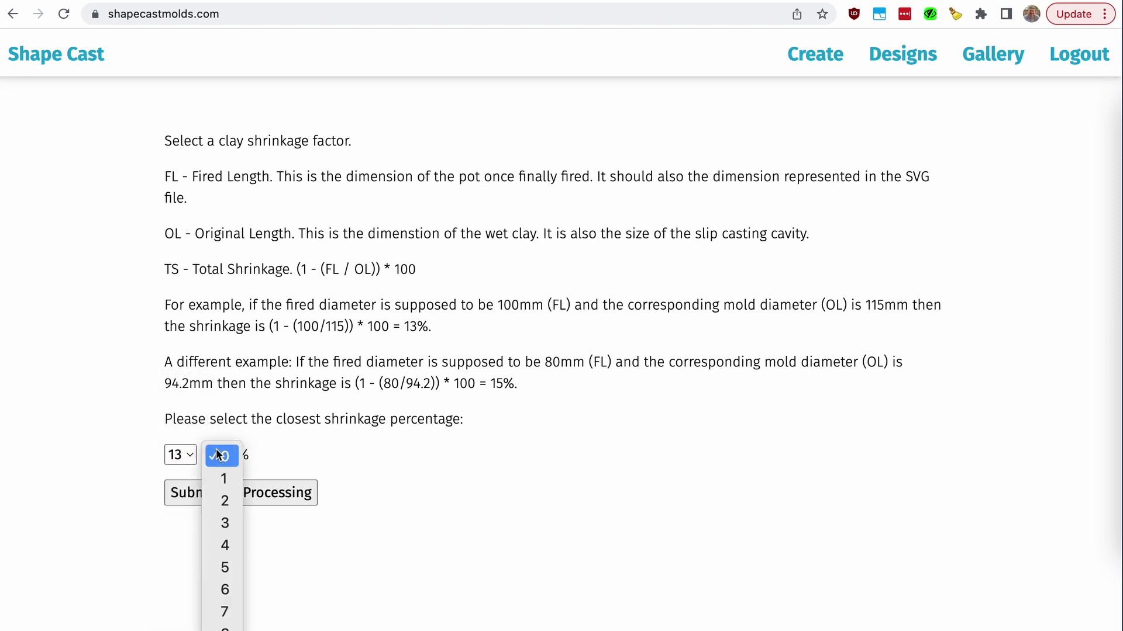
{"action": "left_click", "coordinate": [327, 412]}
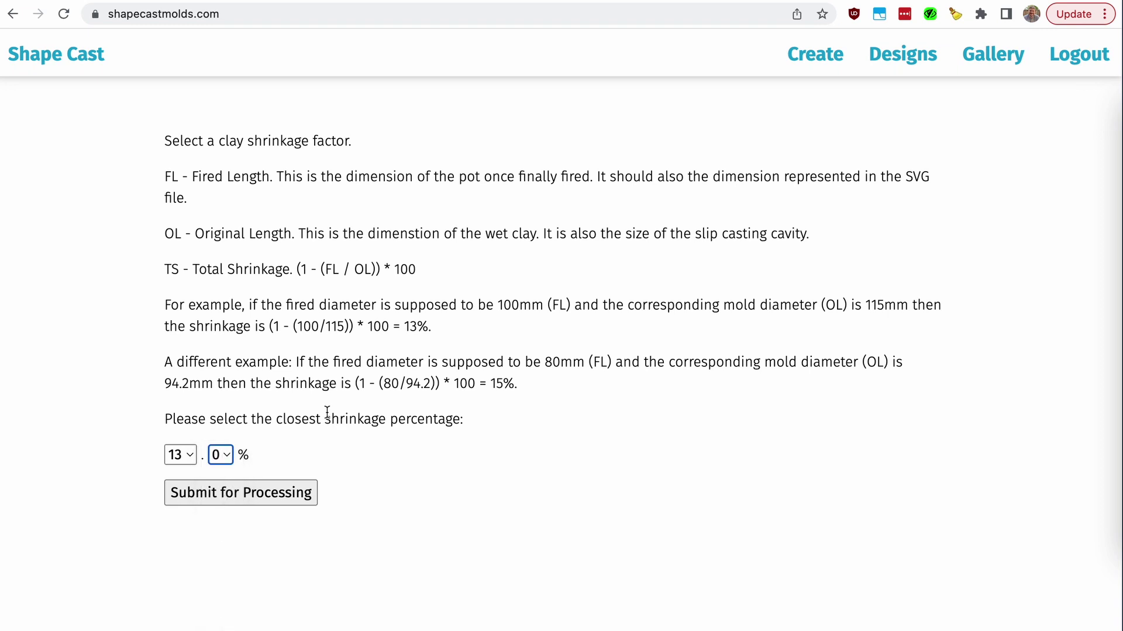
{"action": "left_click", "coordinate": [219, 496]}
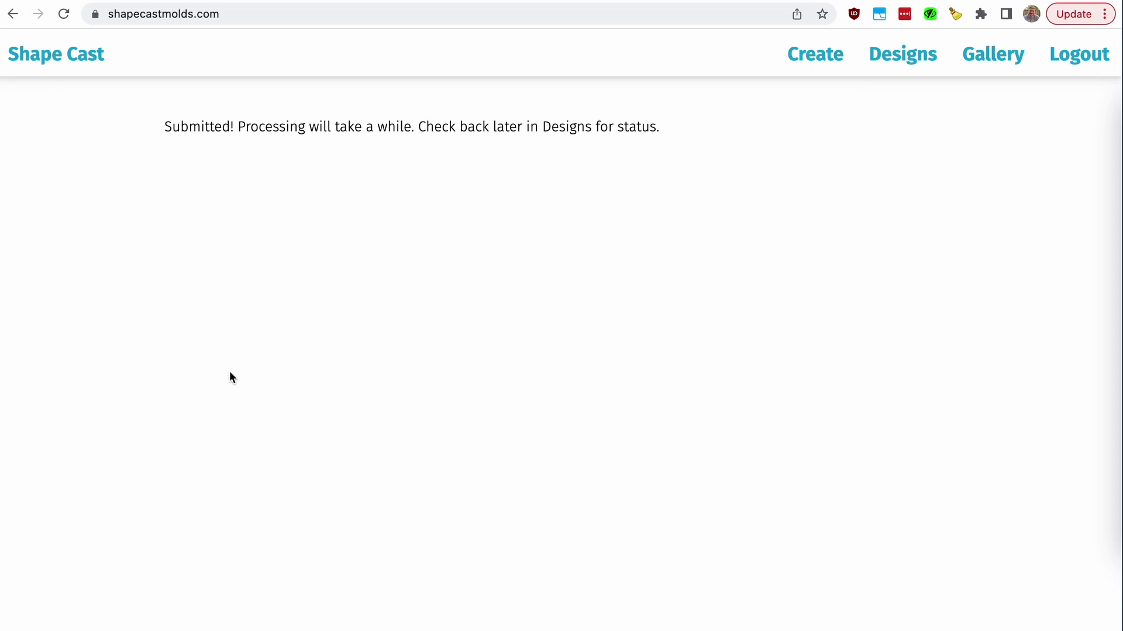
- Open the Designs list to see angular_top_third_demo.svg at 13.0% with its proof zip
{"action": "left_click", "coordinate": [905, 50]}
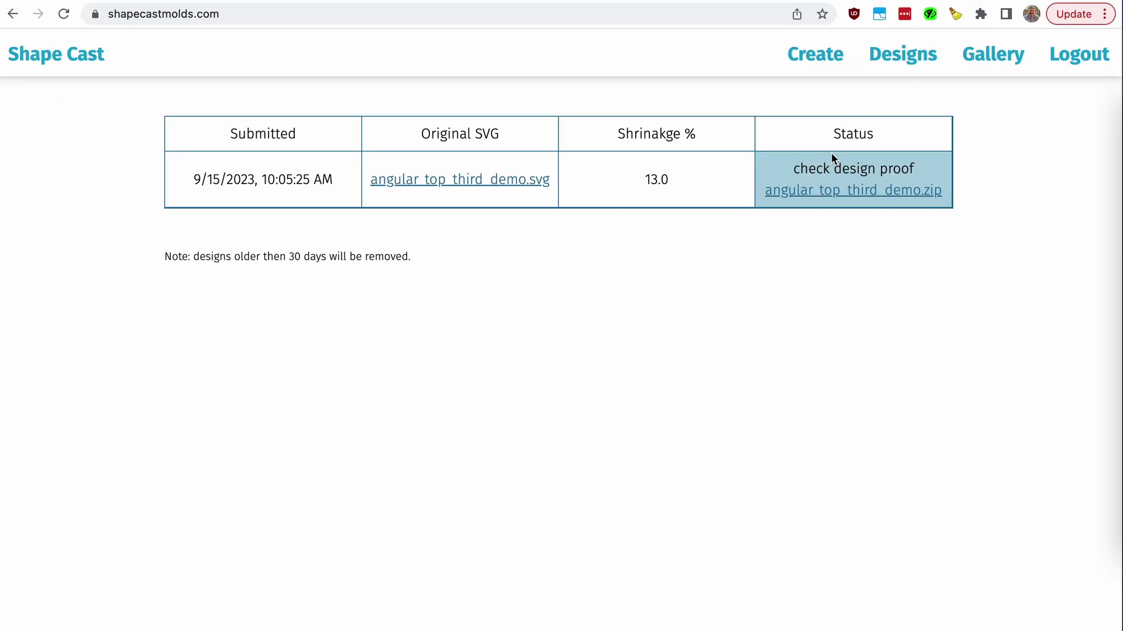
- Download the design proof zip and preview its readme.txt for the fired pot volume
{"action": "left_click", "coordinate": [798, 195]}
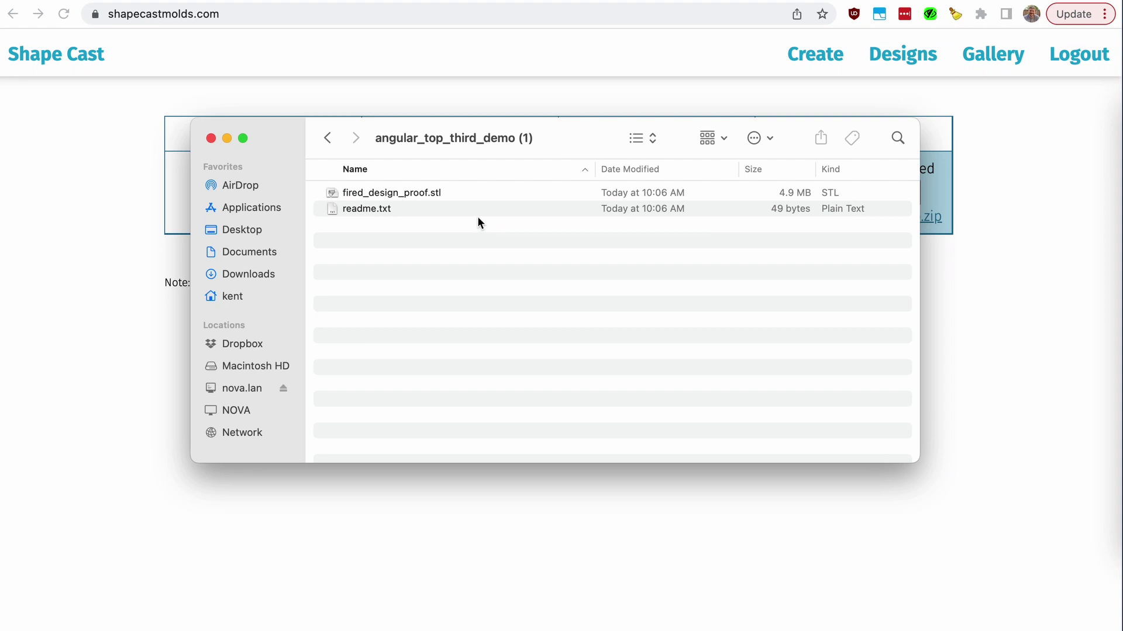
{"action": "left_click", "coordinate": [385, 210]}
{"action": "key", "text": "space"}
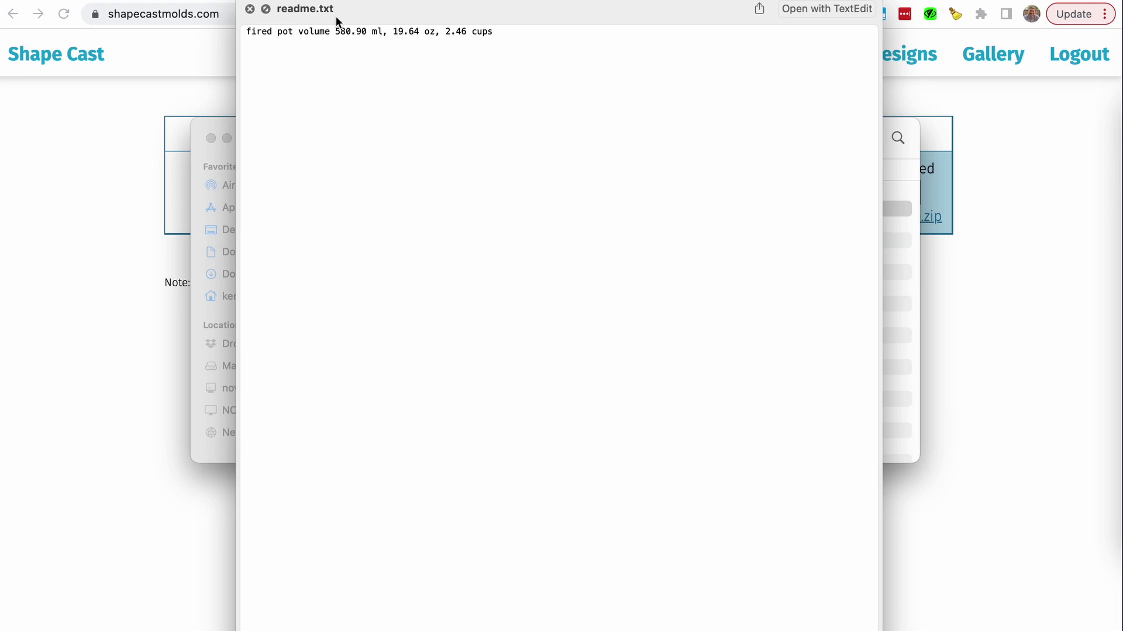
{"action": "left_click", "coordinate": [250, 9]}
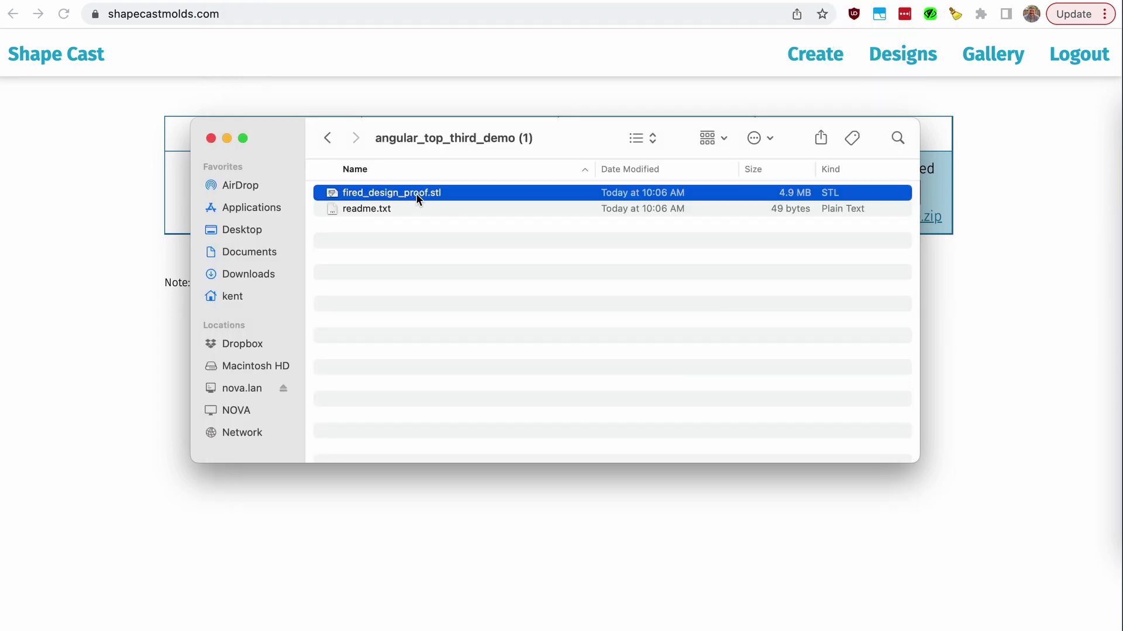
- Preview fired_design_proof.stl, rotating the cup upright and then to see its bottom
{"action": "key", "text": "space"}
{"action": "left_click_drag", "start_coordinate": [489, 341], "coordinate": [561, 224]}
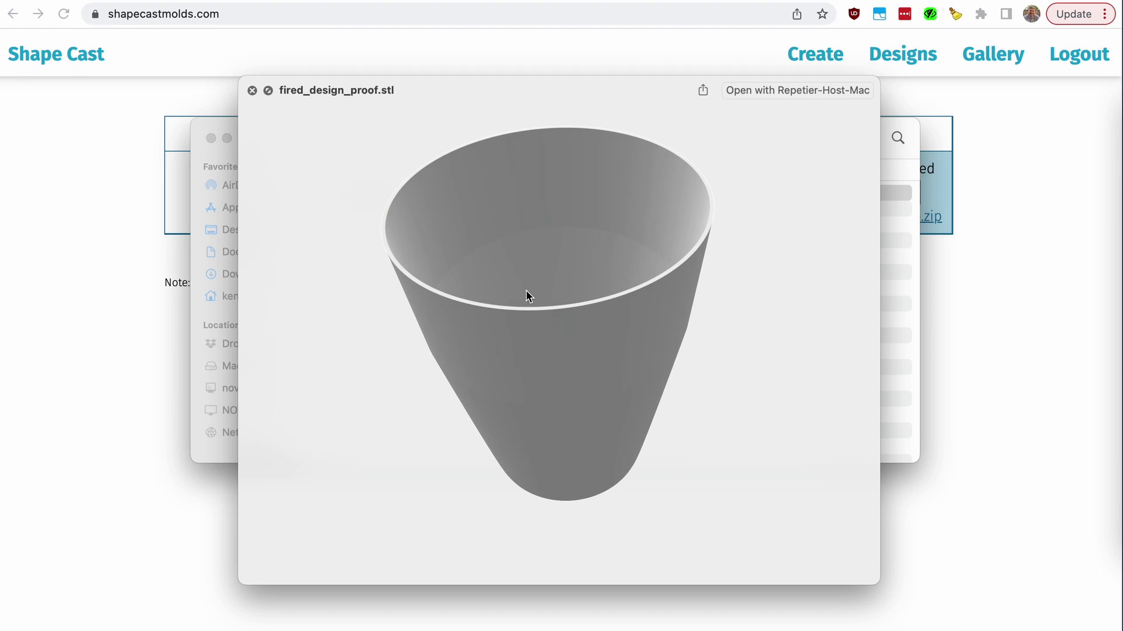
{"action": "left_click_drag", "start_coordinate": [528, 323], "coordinate": [522, 232]}
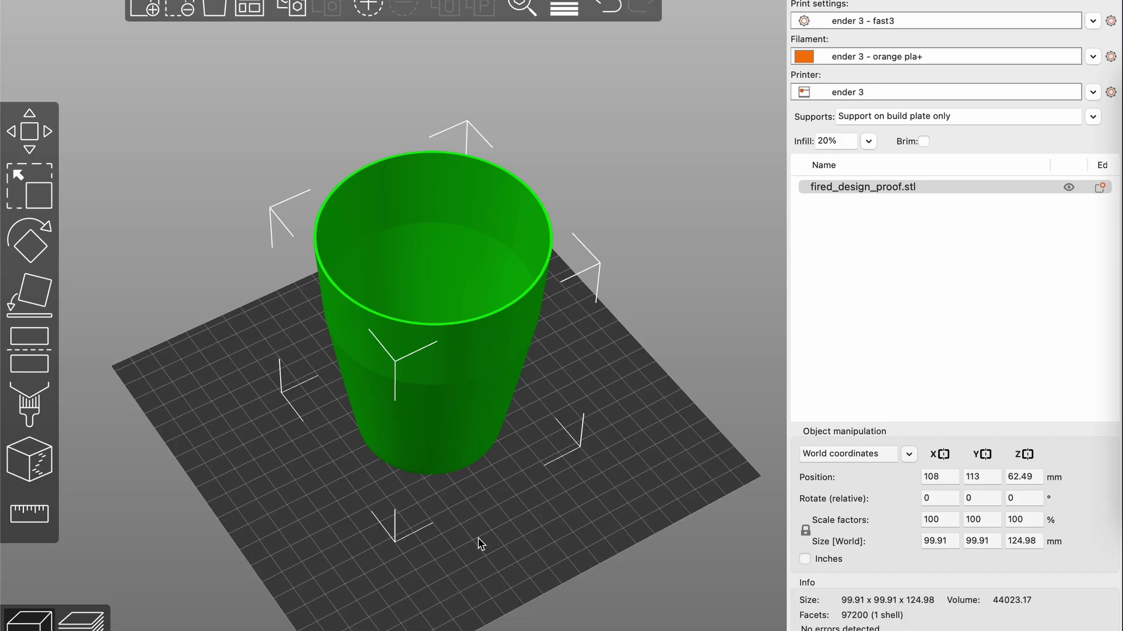
- Orbit the PrusaSlicer build plate view around the 99.91 × 99.91 × 124.98 mm cup
{"action": "mouse_move", "coordinate": [460, 541]}
{"action": "left_mouse_down"}
{"action": "mouse_move", "coordinate": [464, 507]}
{"action": "mouse_move", "coordinate": [465, 538]}
{"action": "left_mouse_up"}
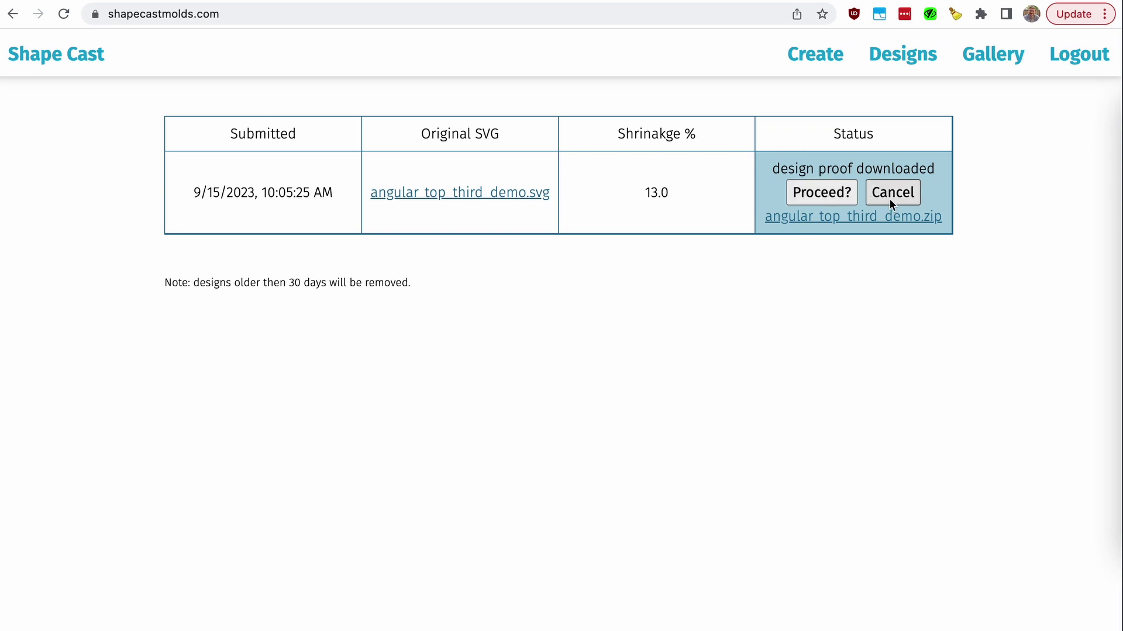
- Approve the design proof using Proceed? in the Status column
{"action": "left_click", "coordinate": [821, 196]}
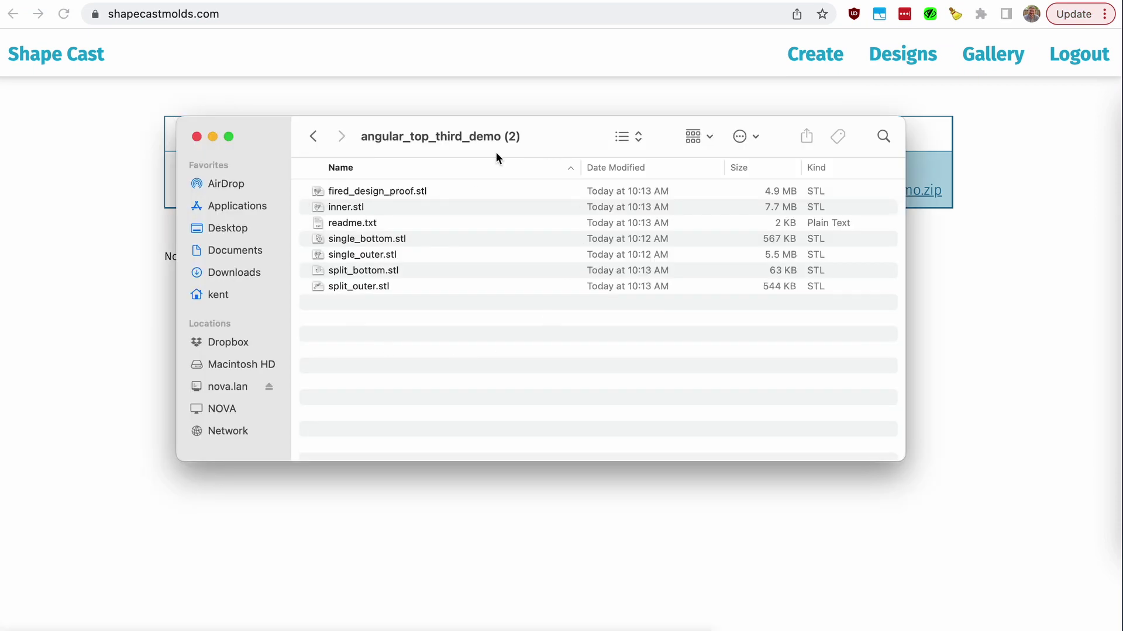
- Preview readme.txt, highlighting the 1.84 L plaster, 2.00 kg, 1.40 L water lines and STL descriptions
{"action": "left_click", "coordinate": [352, 223]}
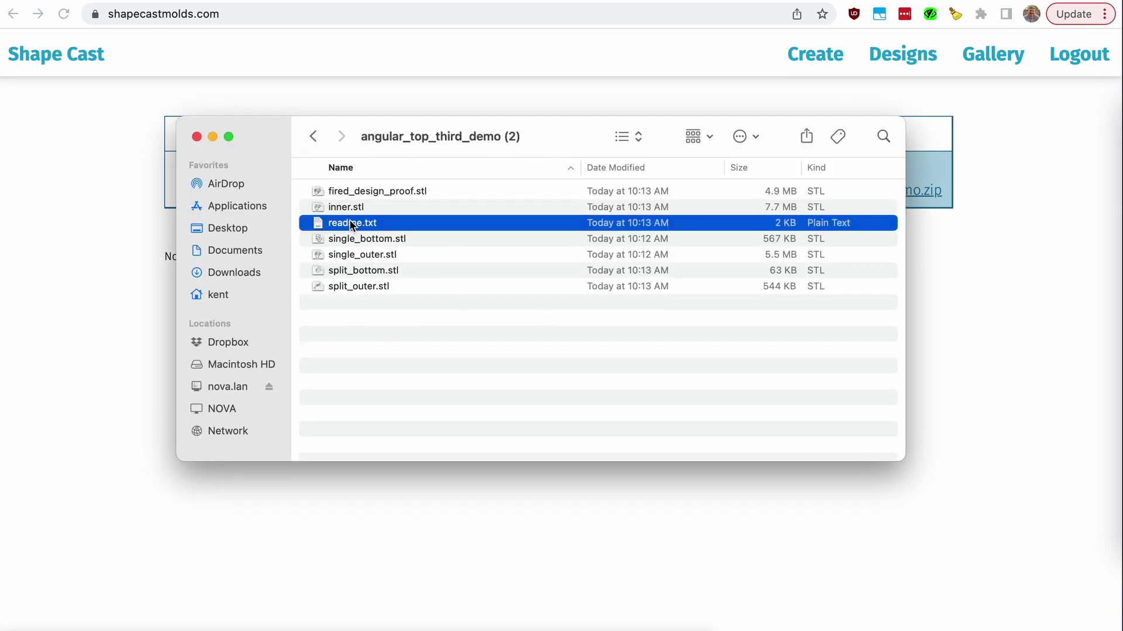
{"action": "key", "text": "space"}
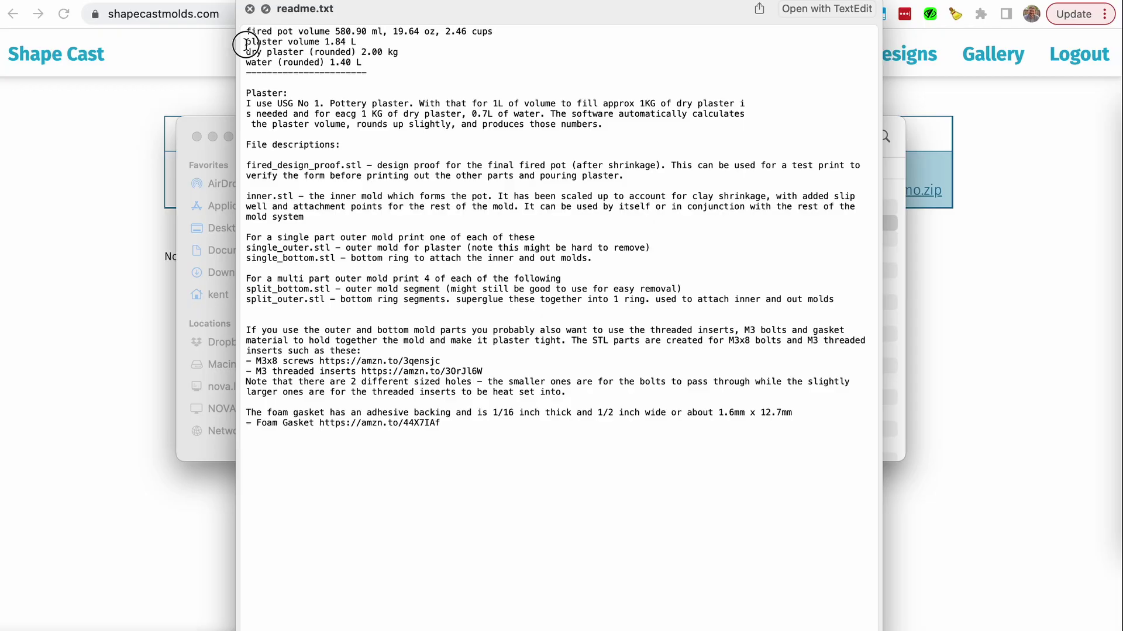
{"action": "left_click_drag", "start_coordinate": [246, 44], "coordinate": [243, 70]}
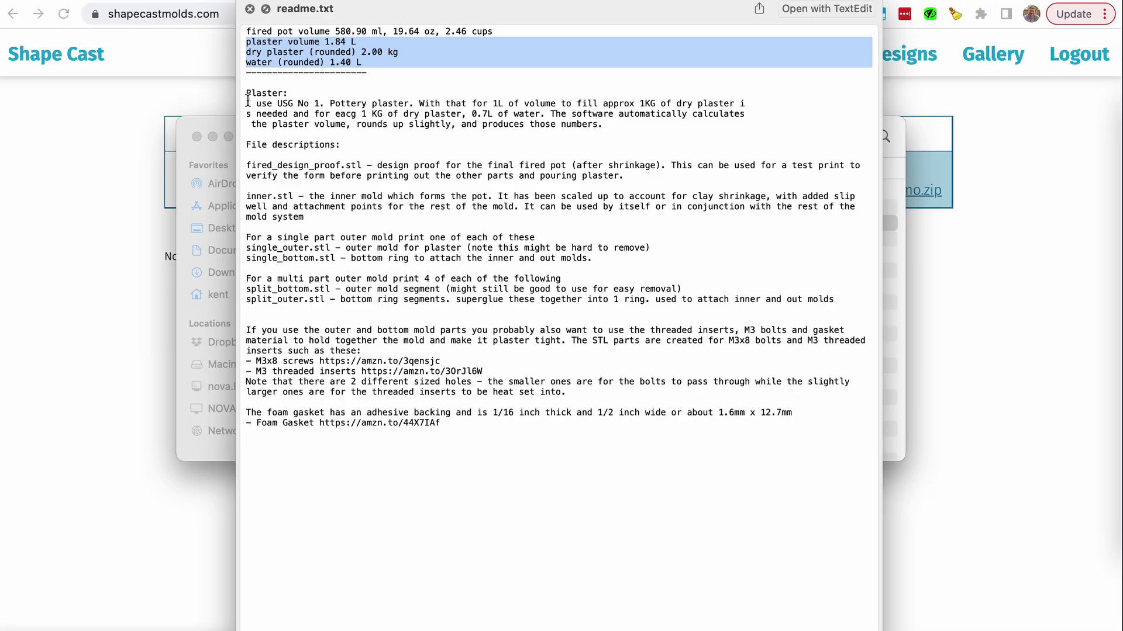
{"action": "left_click_drag", "start_coordinate": [245, 168], "coordinate": [413, 301]}
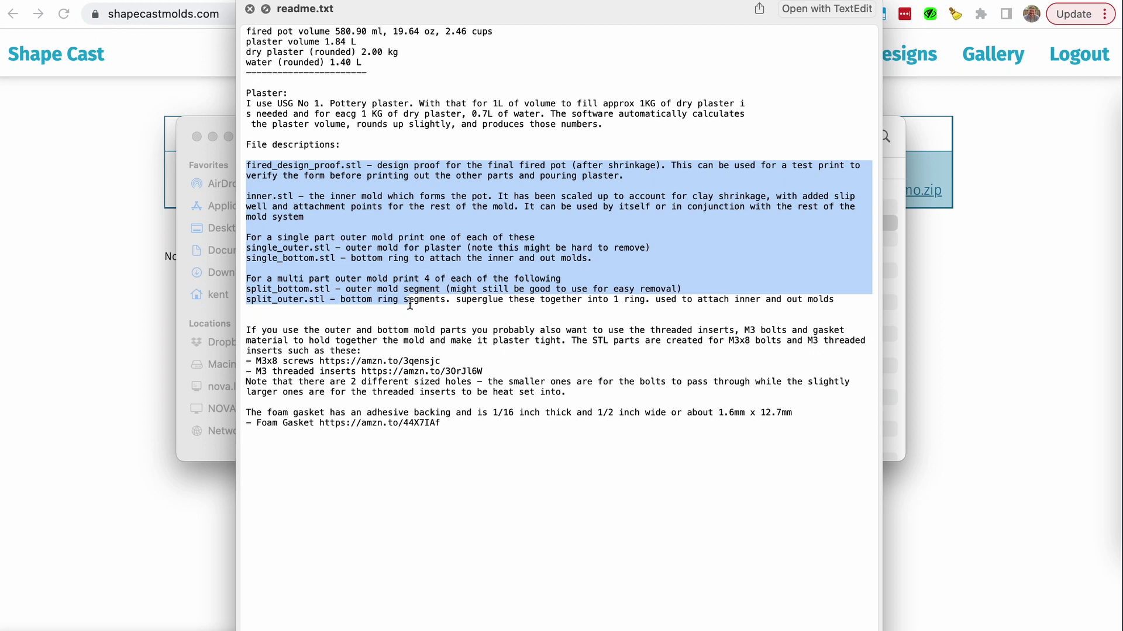